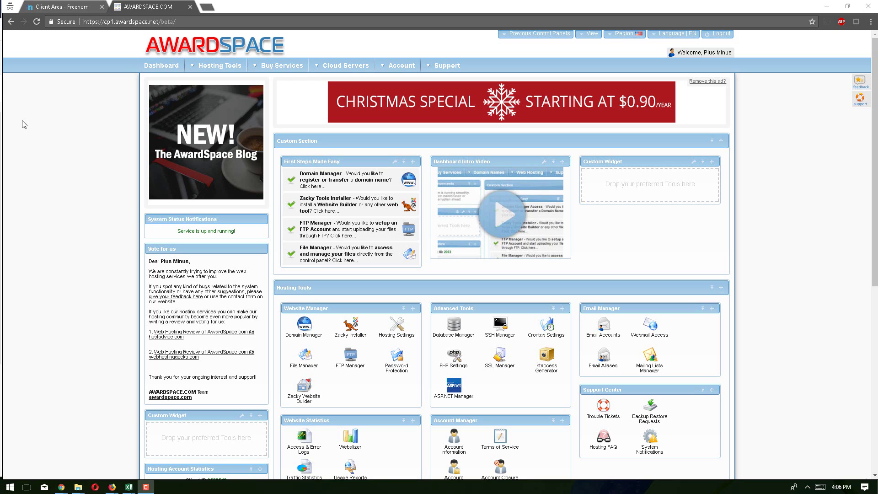
# Open AwardSpace's Domain Manager on the Host an existing Domain form, checking Freenom's domain list along the way
pyautogui.click(87, 7)
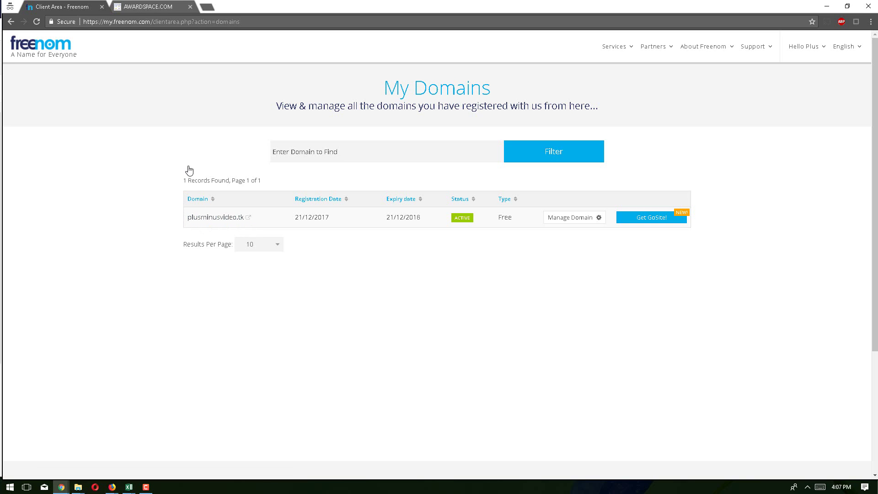
pyautogui.click(138, 8)
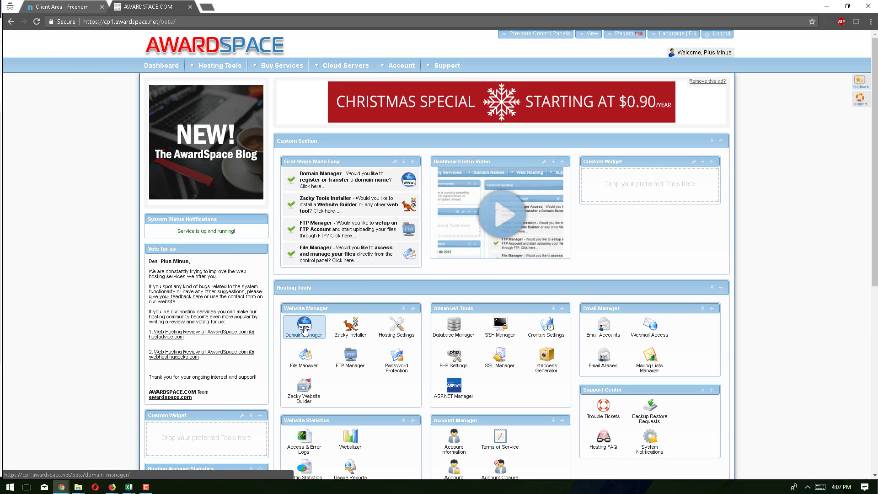
pyautogui.click(304, 329)
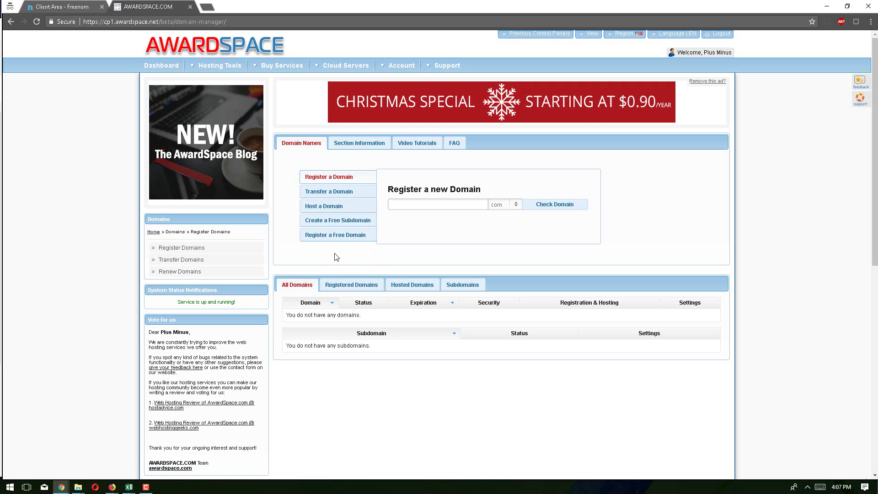
pyautogui.click(62, 7)
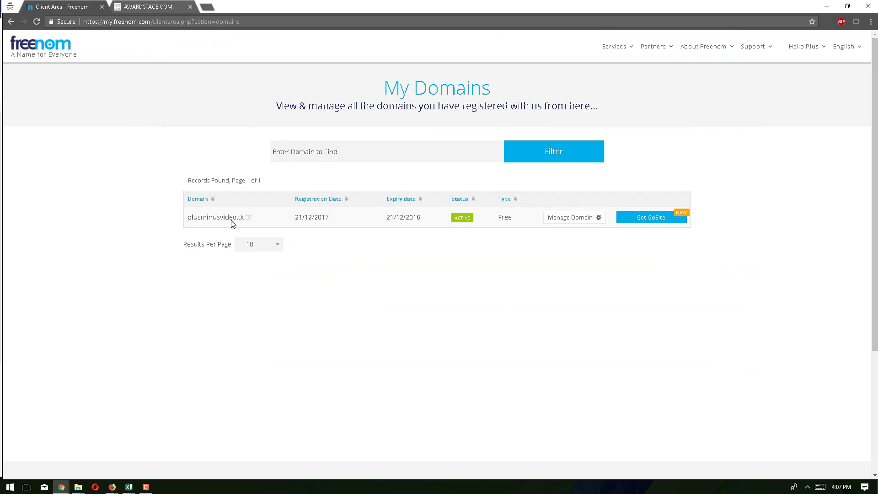
pyautogui.click(147, 10)
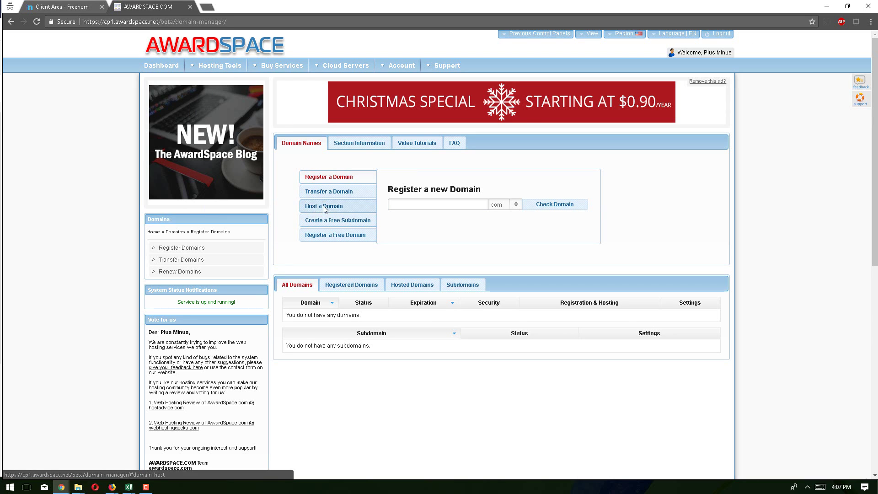
pyautogui.click(324, 209)
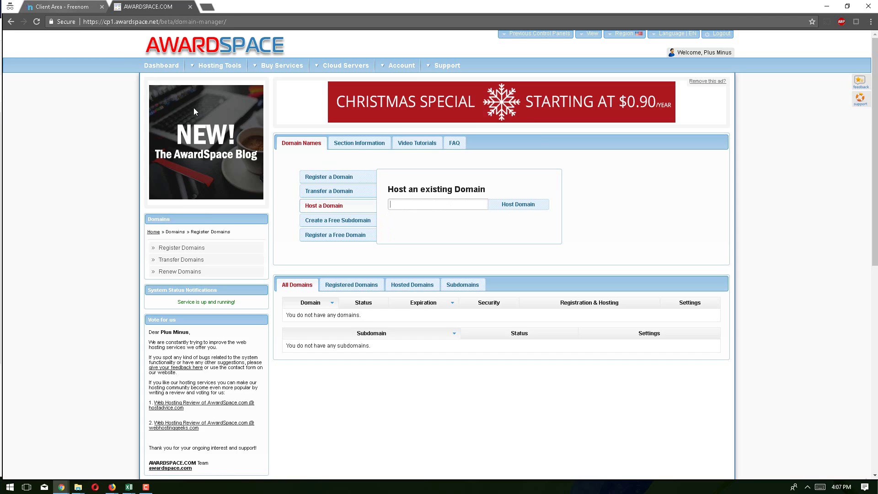
pyautogui.click(62, 7)
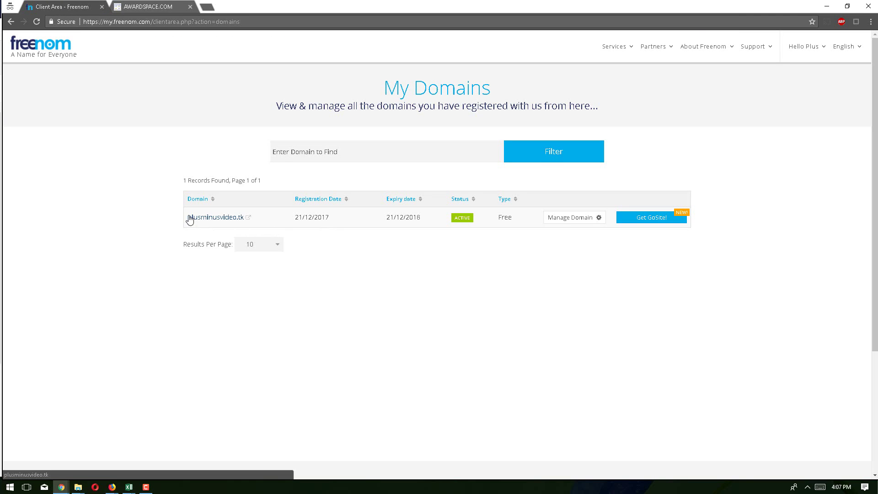
# Copy plusminusvideo.tk from Freenom's domain list and submit it in AwardSpace's Host an existing Domain form
pyautogui.moveTo(189, 217); pyautogui.dragTo(245, 217)
pyautogui.hotkey('ctrl', 'c')
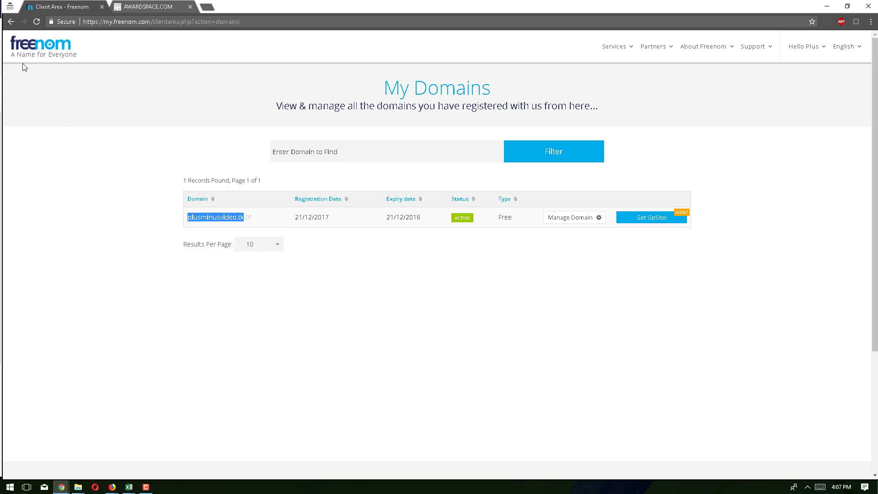
pyautogui.click(152, 7)
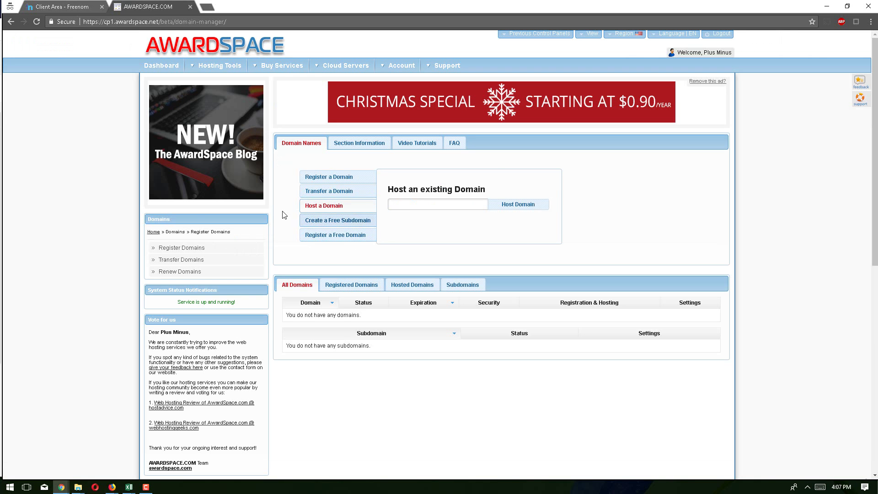
pyautogui.click(435, 208)
pyautogui.hotkey('ctrl', 'v')
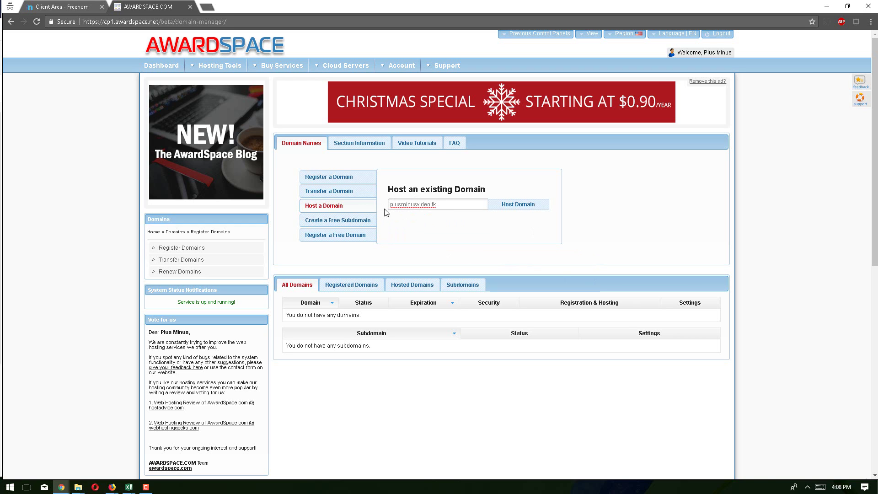
pyautogui.click(516, 206)
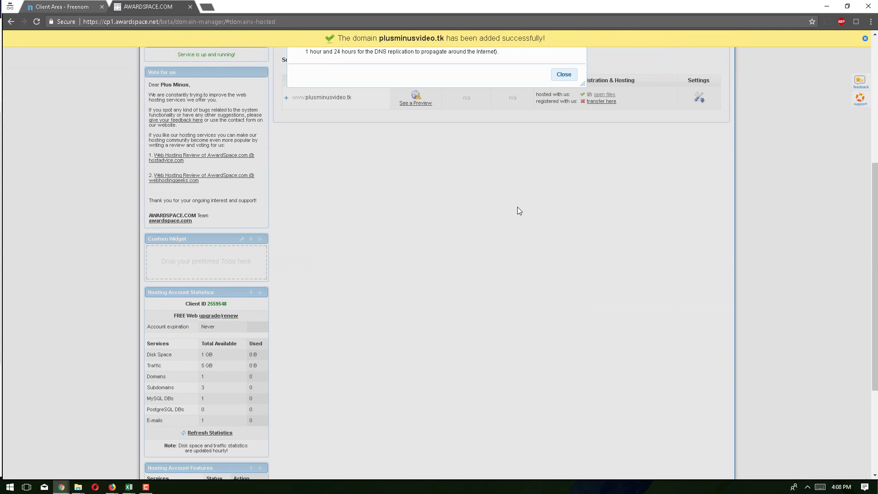
# Read the Domain Replication steps and copy the DNS server name ns5.awardspace.com
pyautogui.scroll(5, 418, 301)
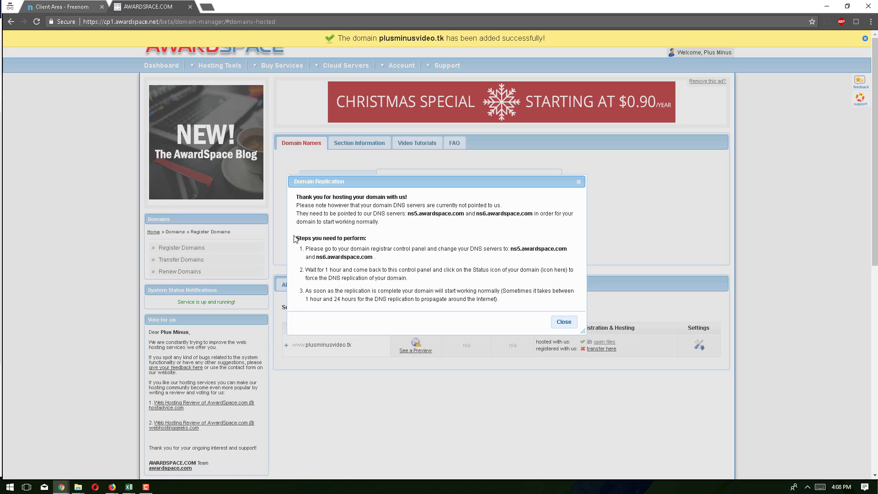
pyautogui.moveTo(297, 238); pyautogui.dragTo(513, 308)
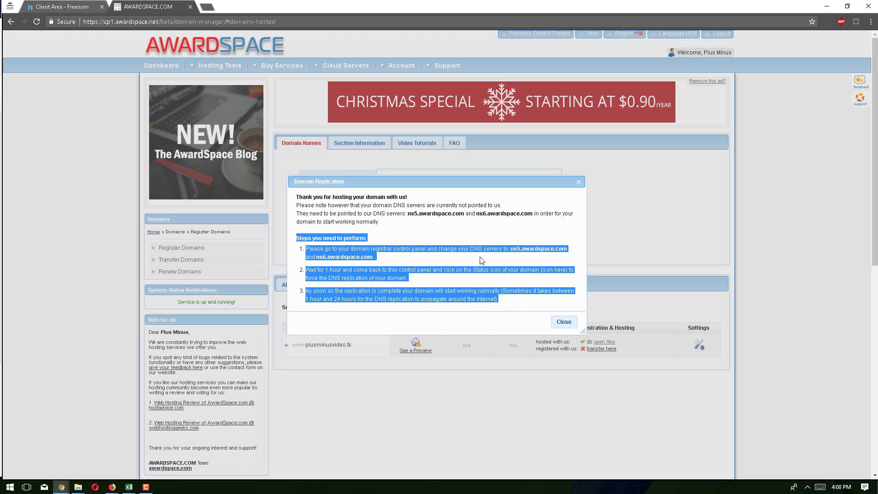
pyautogui.click(437, 248)
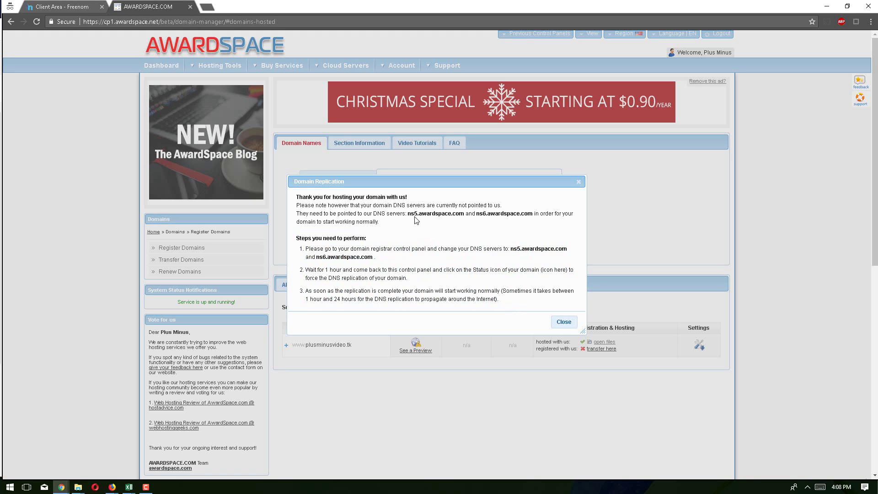
pyautogui.moveTo(409, 214); pyautogui.dragTo(531, 215)
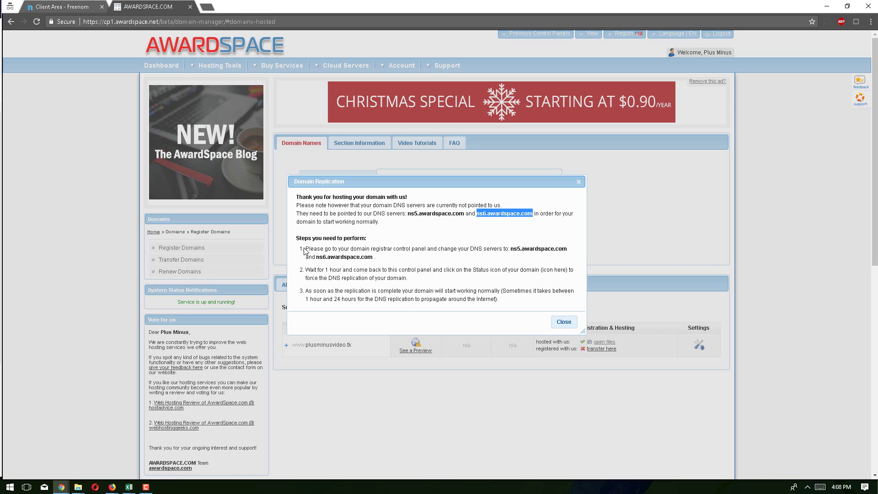
pyautogui.moveTo(300, 251); pyautogui.dragTo(521, 303)
pyautogui.click(324, 247)
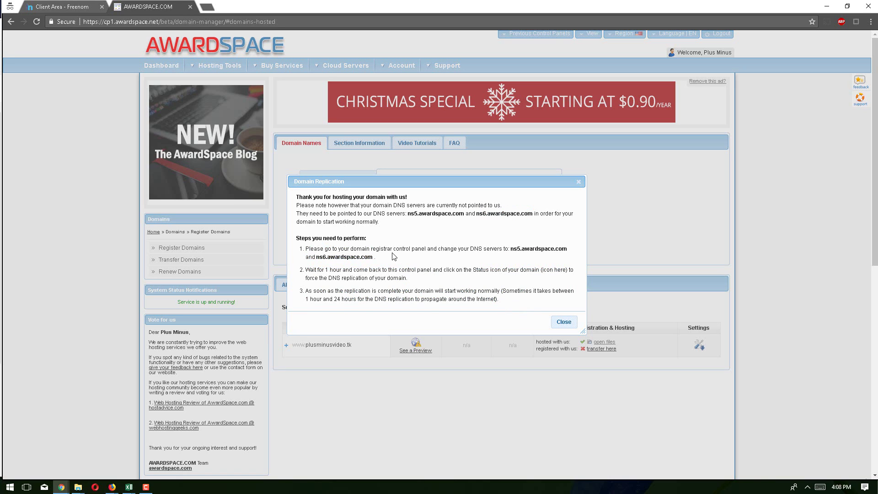
pyautogui.moveTo(350, 248); pyautogui.dragTo(569, 251)
pyautogui.click(520, 258)
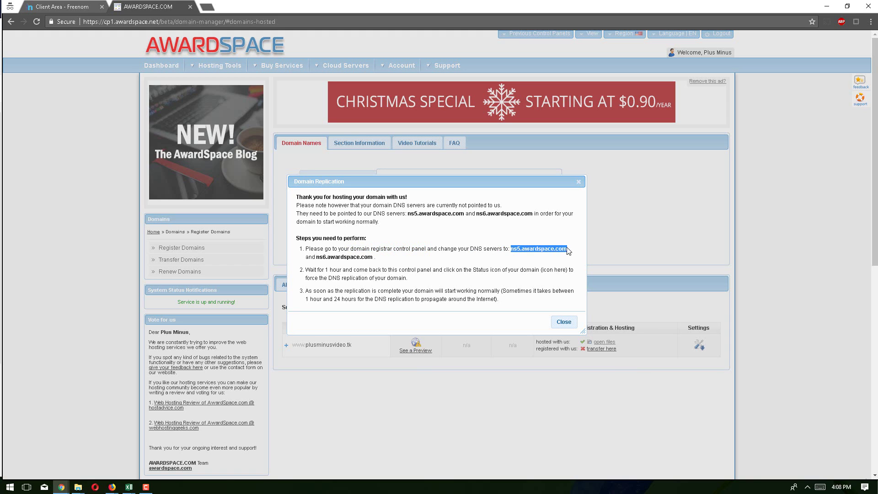
pyautogui.rightClick(548, 249)
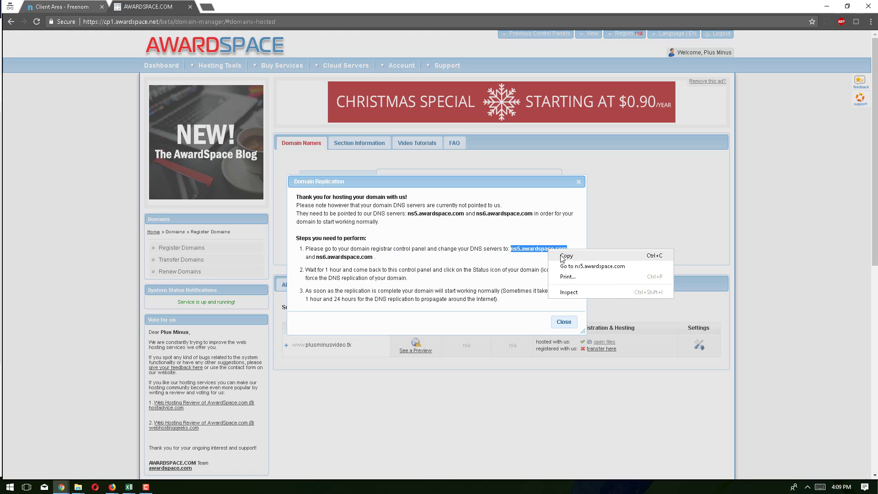
pyautogui.click(563, 255)
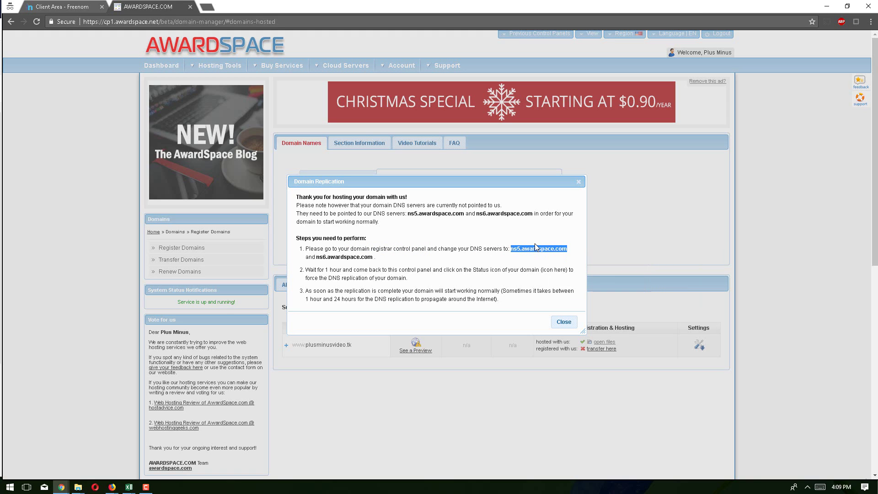
pyautogui.click(50, 11)
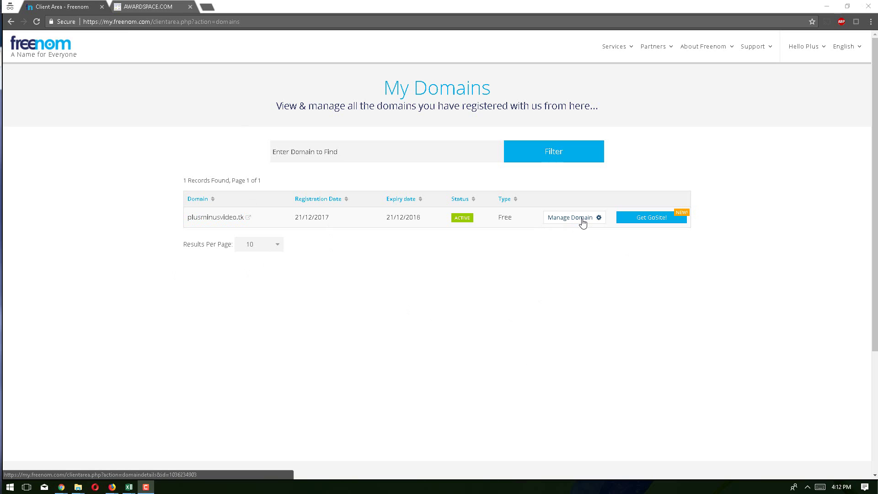
# Open the Nameservers settings for plusminusvideo.tk via Manage Domain and Management Tools in Freenom
pyautogui.click(570, 224)
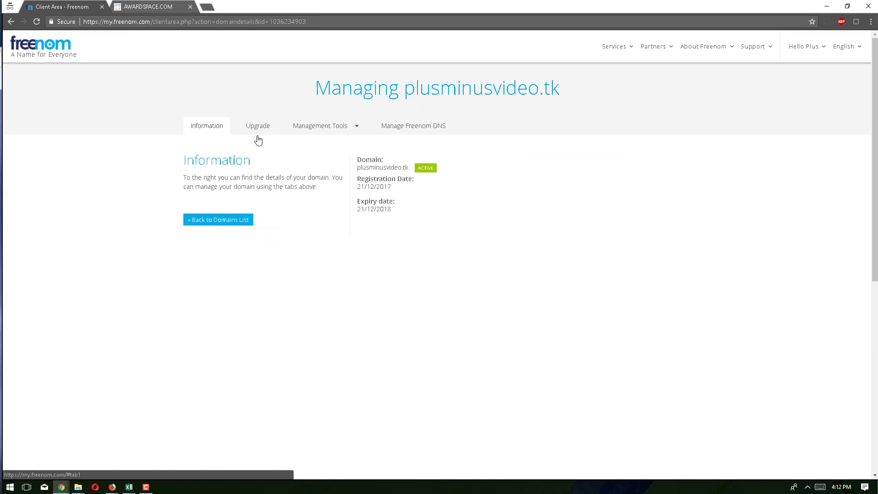
pyautogui.click(357, 128)
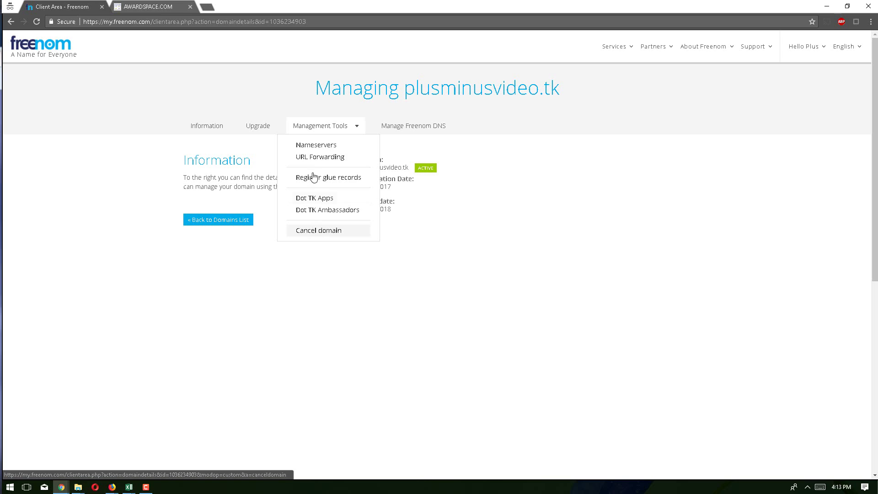
pyautogui.click(319, 149)
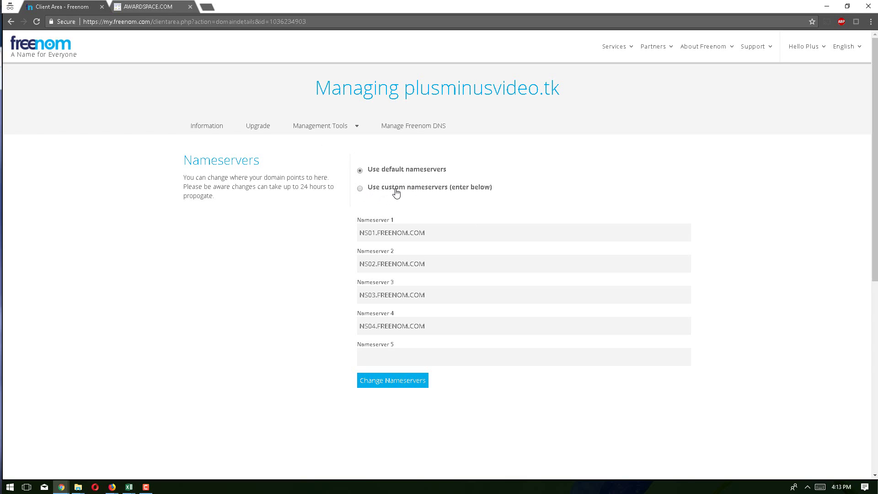
# Switch to custom nameservers and set Nameserver 1 to ns5.awardspace.com
pyautogui.click(361, 188)
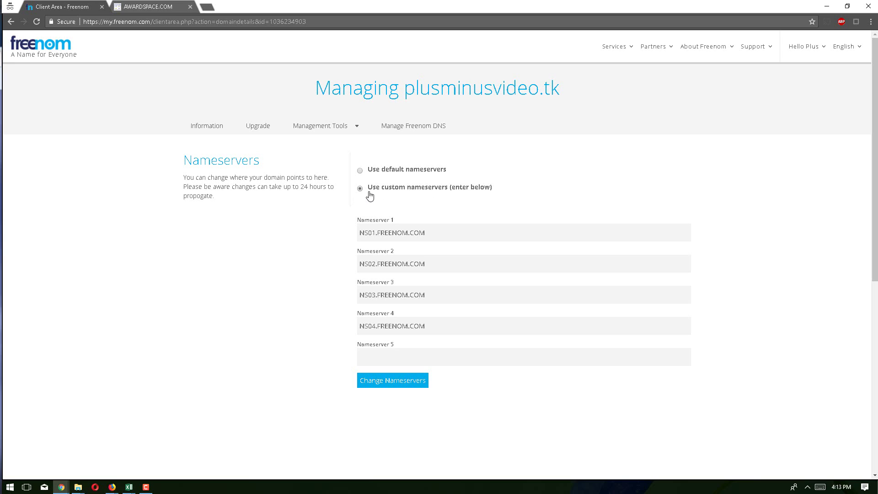
pyautogui.click(139, 7)
pyautogui.rightClick(544, 255)
pyautogui.click(548, 252)
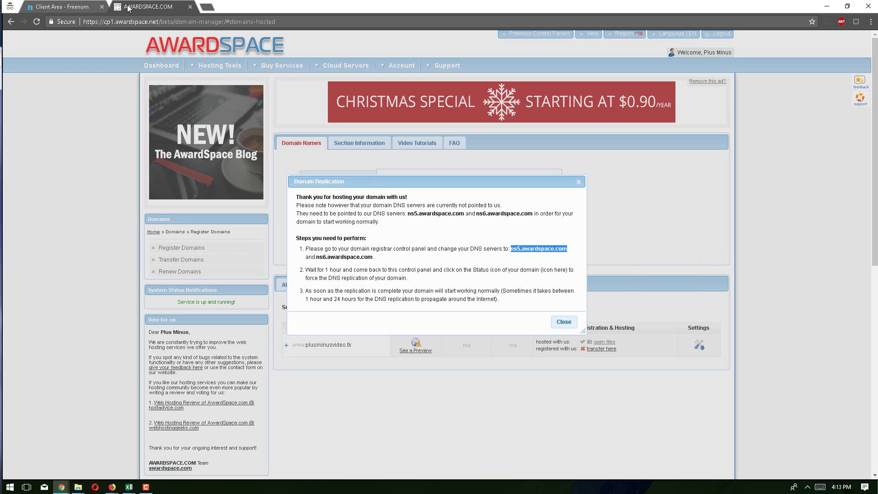
pyautogui.click(64, 6)
pyautogui.moveTo(451, 230); pyautogui.dragTo(342, 232)
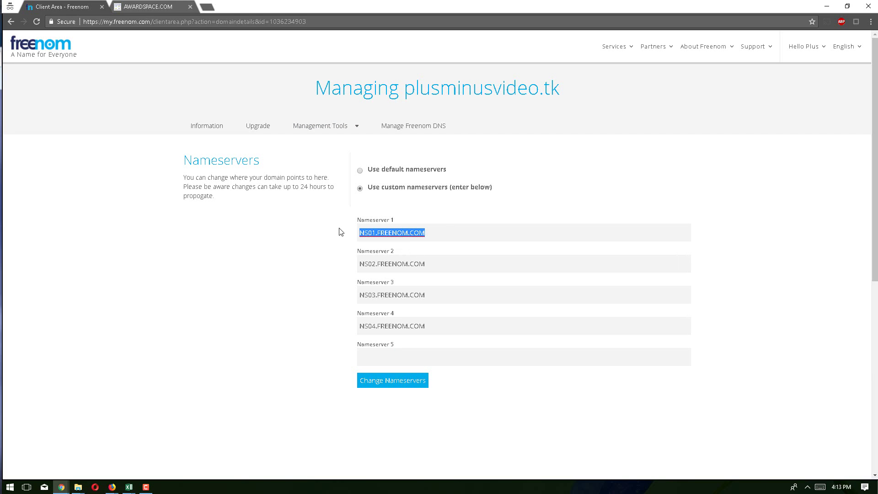
pyautogui.hotkey('ctrl', 'v')
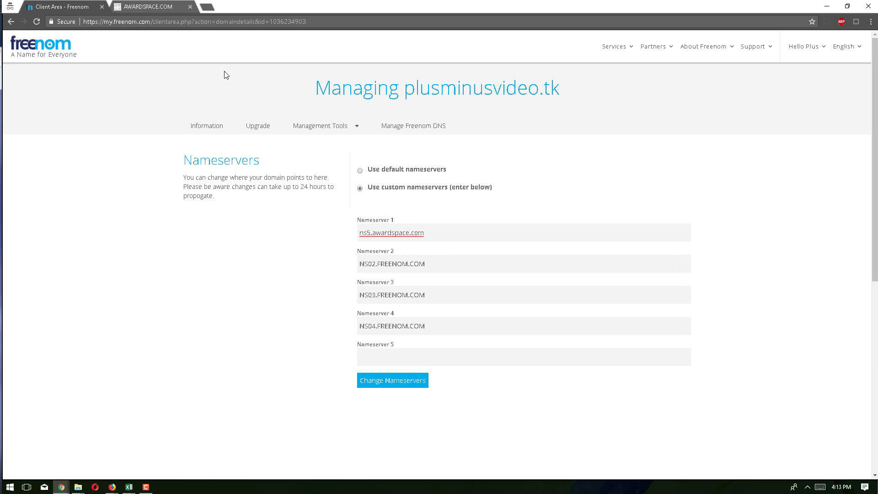
# Copy ns6.awardspace.com from AwardSpace and paste it into Nameserver 2
pyautogui.hotkey('ctrl', 'Tab')
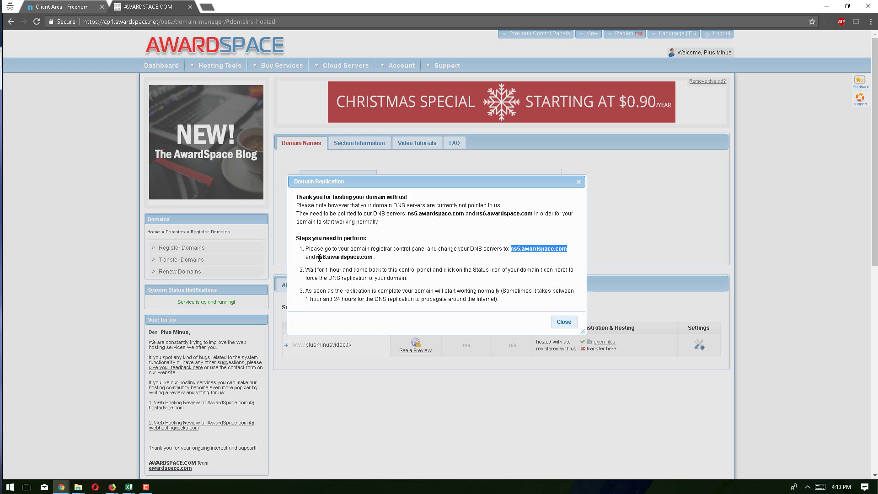
pyautogui.moveTo(317, 257); pyautogui.dragTo(380, 262)
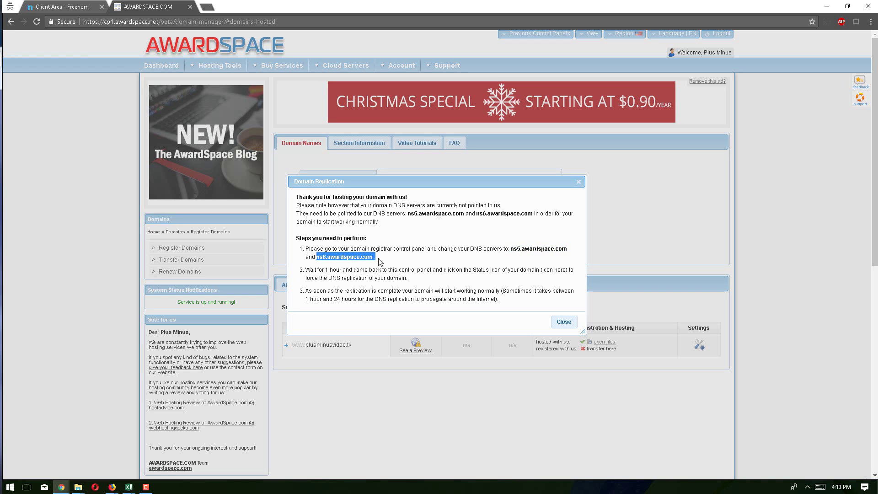
pyautogui.rightClick(367, 254)
pyautogui.click(387, 261)
pyautogui.hotkey('ctrl', 'Tab')
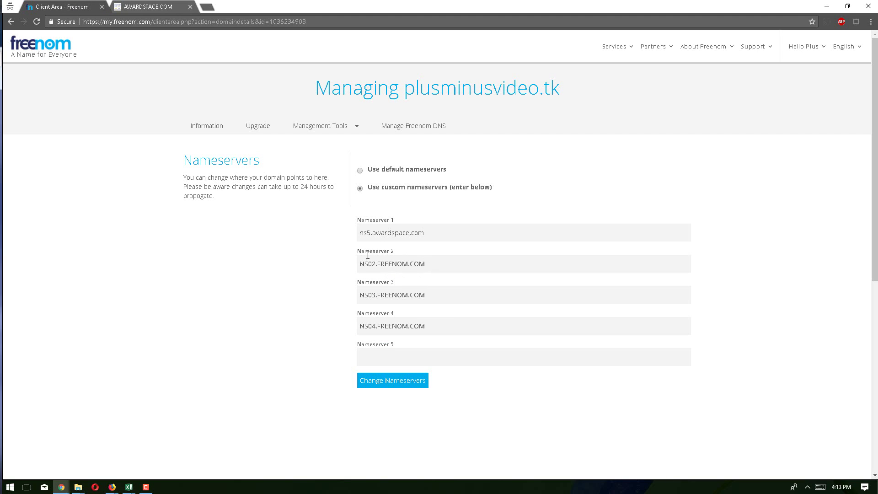
pyautogui.tripleClick(475, 259)
pyautogui.hotkey('ctrl', 'v')
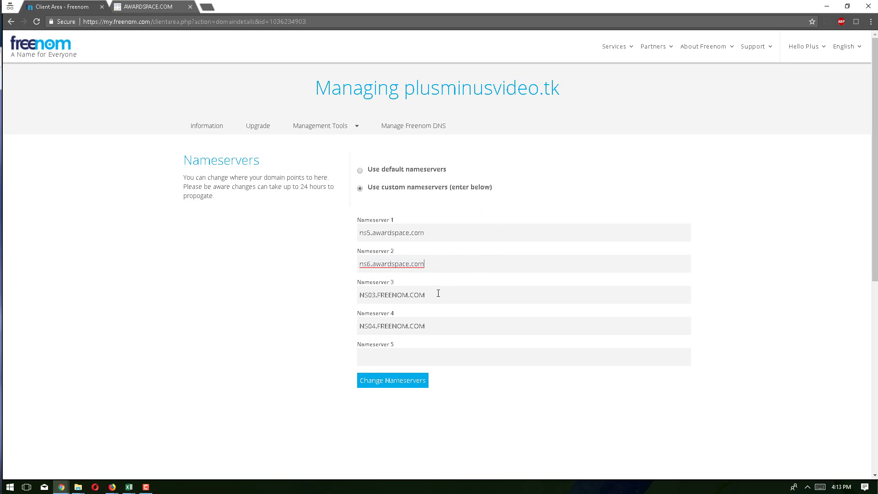
# Clear Nameserver 3 and 4 and save the nameserver changes
pyautogui.press('Tab')
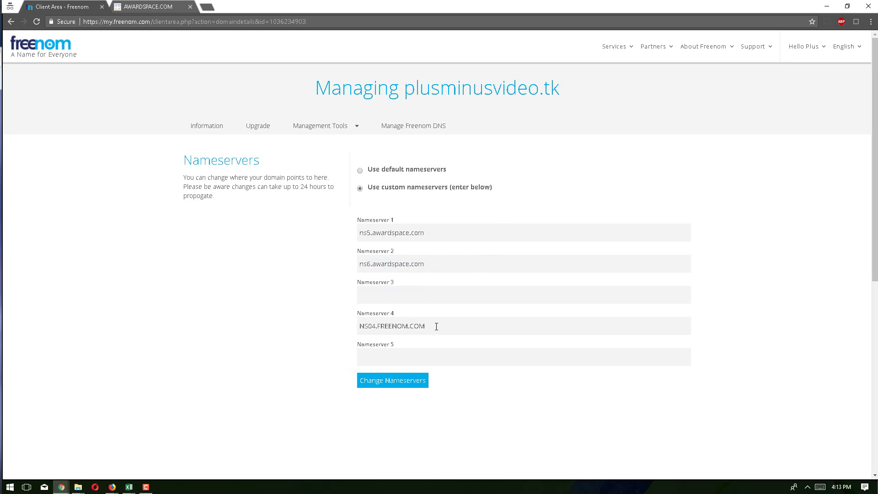
pyautogui.moveTo(426, 323); pyautogui.dragTo(347, 328)
pyautogui.press('BackSpace')
pyautogui.click(384, 385)
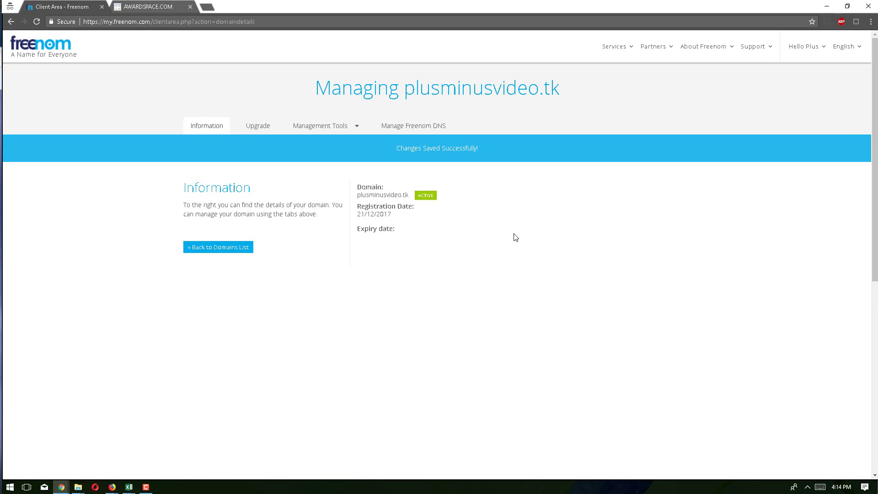
# Close AwardSpace's Domain Replication notice and open plusminusvideo.tk, which shows 403 Forbidden
pyautogui.click(138, 7)
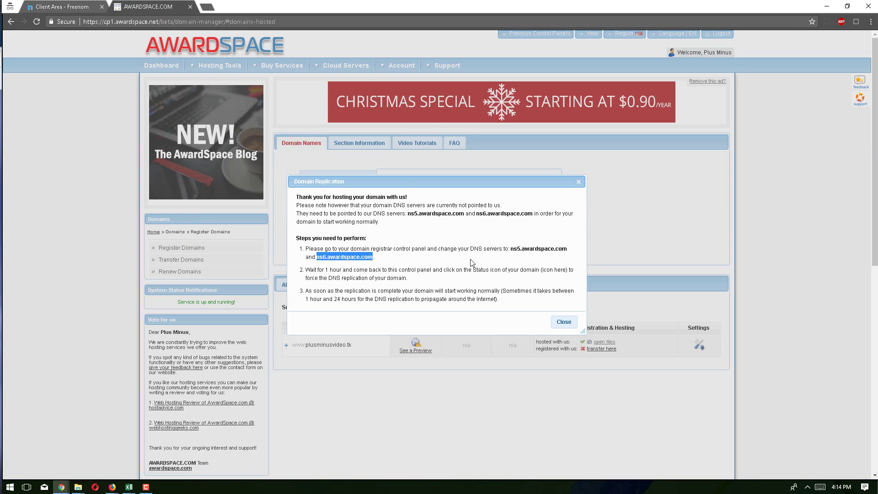
pyautogui.click(563, 322)
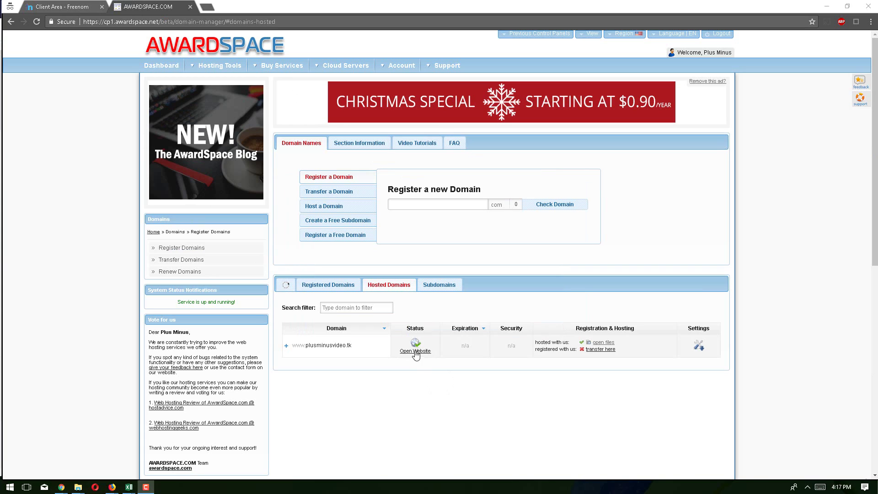
pyautogui.moveTo(416, 346)
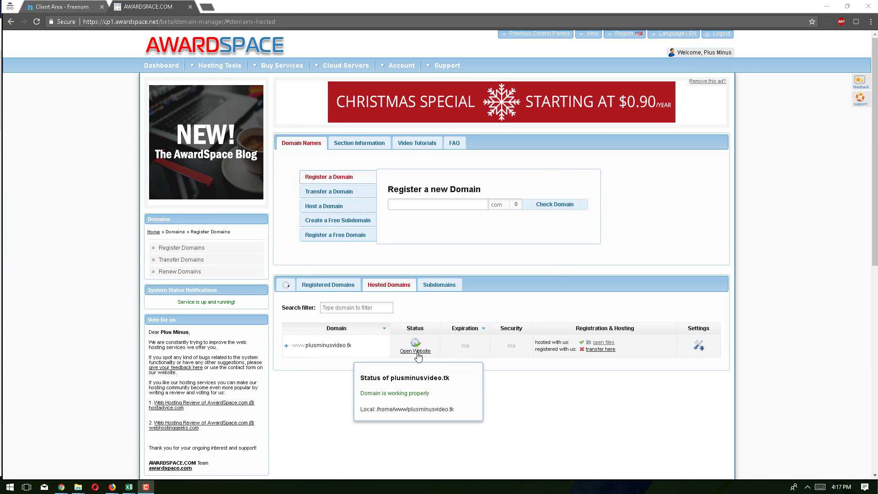
pyautogui.click(415, 351)
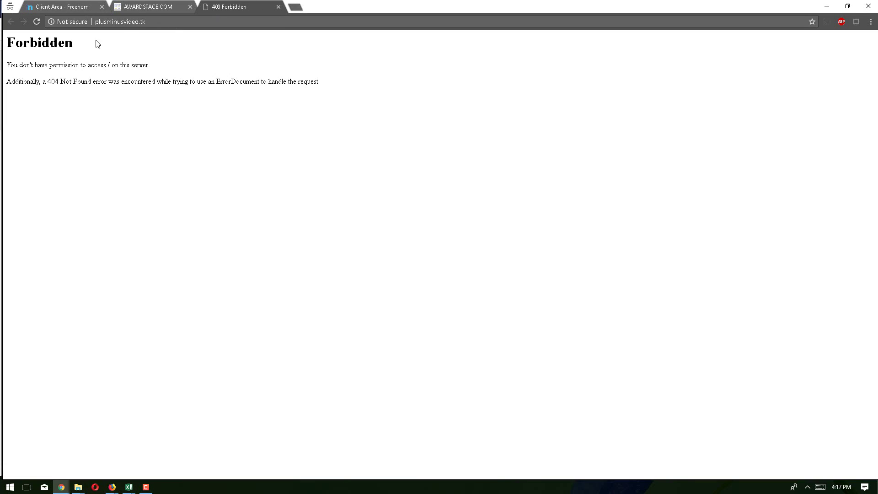
# Review the 403 Forbidden page text, then return to the AwardSpace domain manager tab
pyautogui.moveTo(6, 37); pyautogui.dragTo(396, 101)
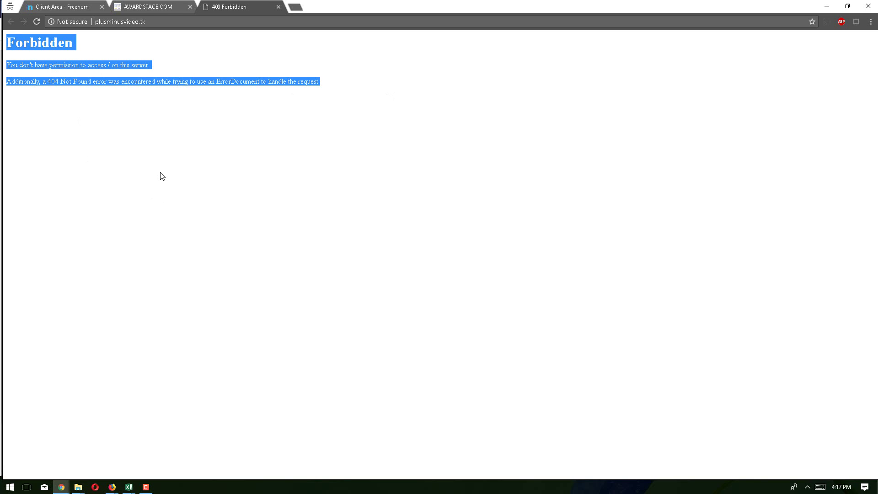
pyautogui.click(133, 134)
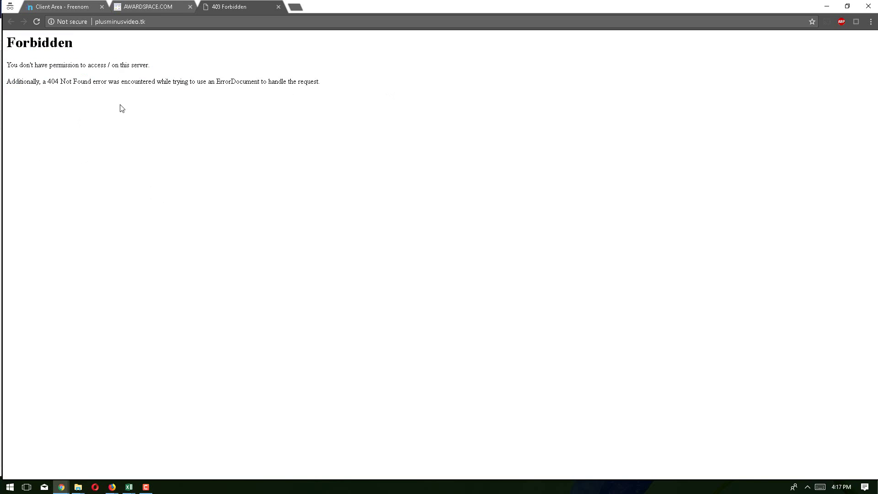
pyautogui.click(151, 7)
pyautogui.click(150, 9)
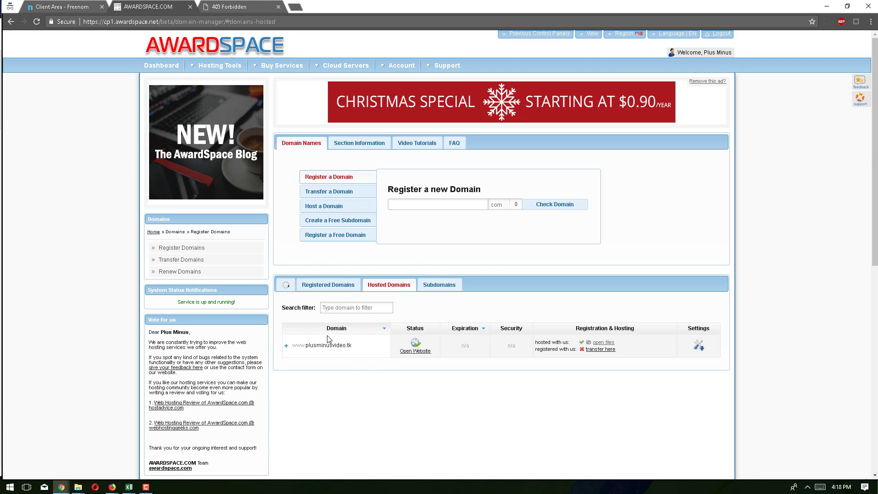
pyautogui.click(232, 6)
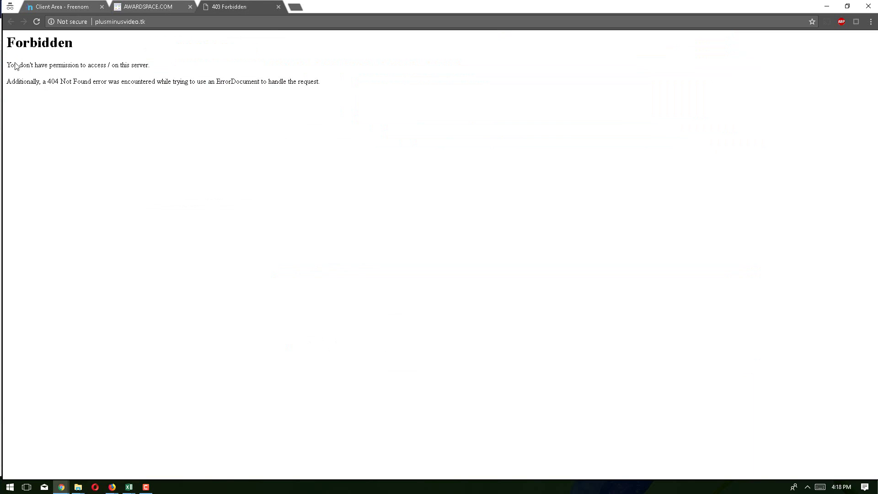
pyautogui.moveTo(8, 43); pyautogui.dragTo(29, 44)
pyautogui.moveTo(121, 53); pyautogui.dragTo(355, 86)
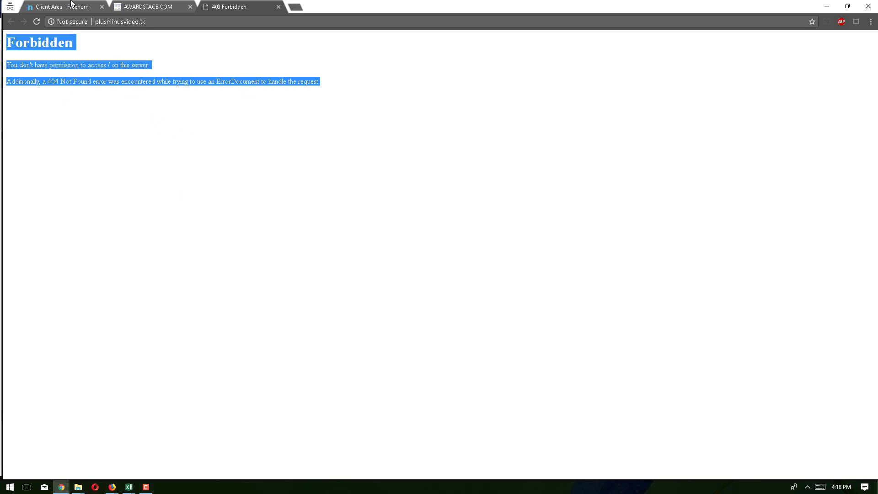
pyautogui.click(140, 8)
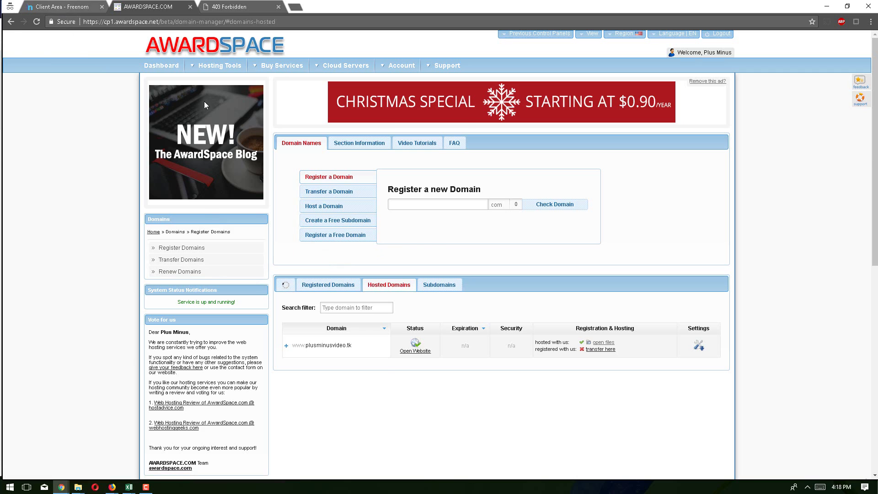
pyautogui.click(61, 7)
pyautogui.click(209, 128)
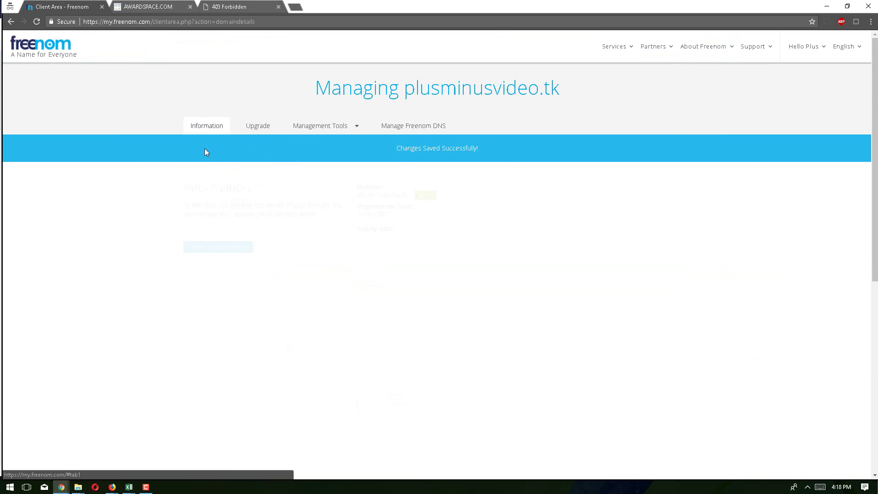
pyautogui.click(333, 131)
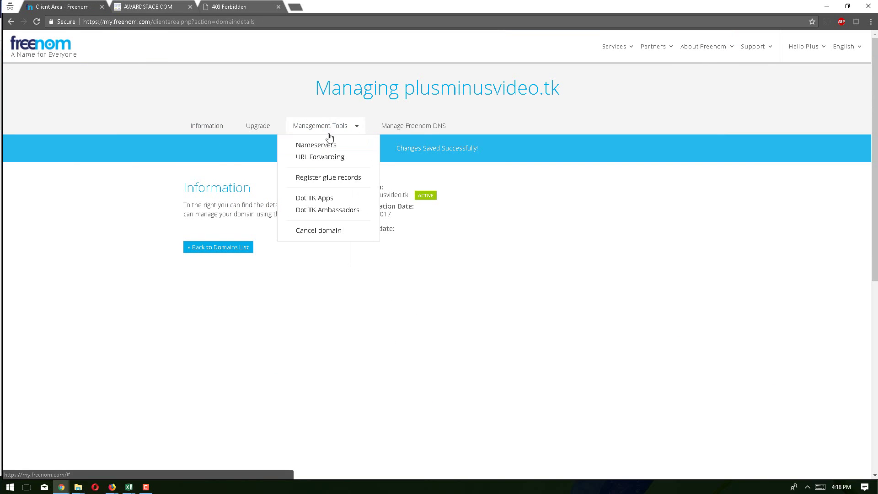
pyautogui.click(312, 147)
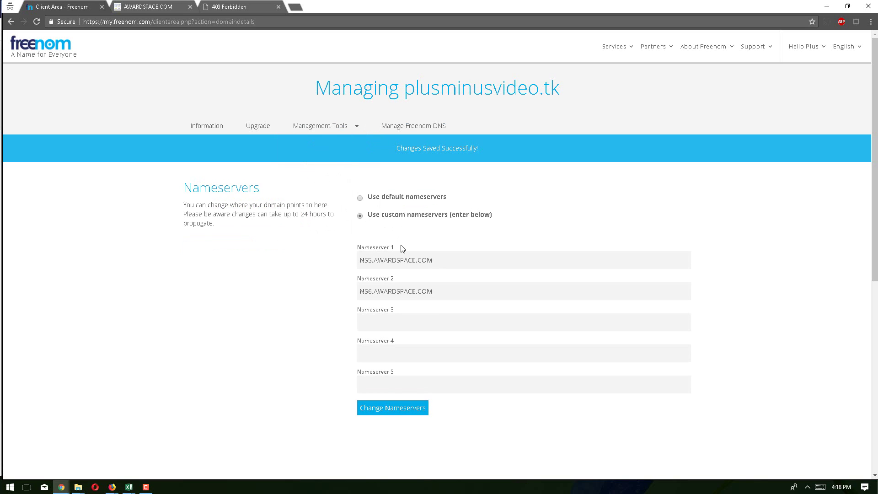
pyautogui.moveTo(360, 260); pyautogui.dragTo(346, 295)
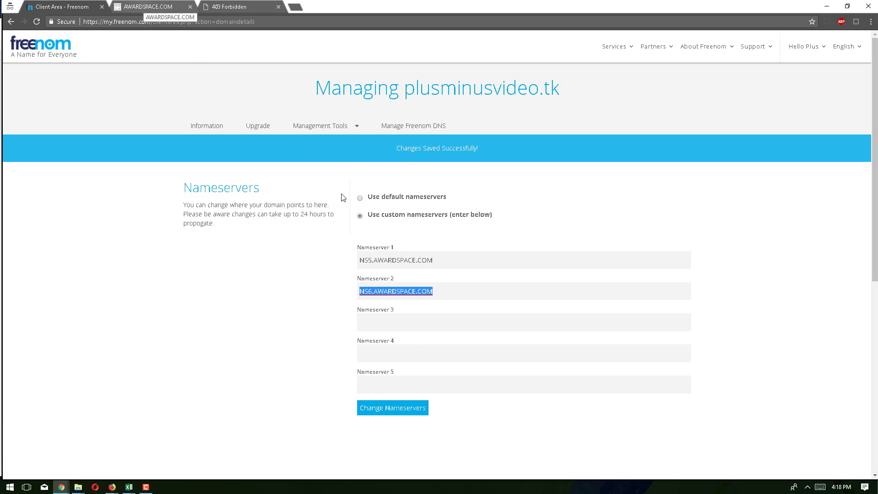
pyautogui.click(147, 7)
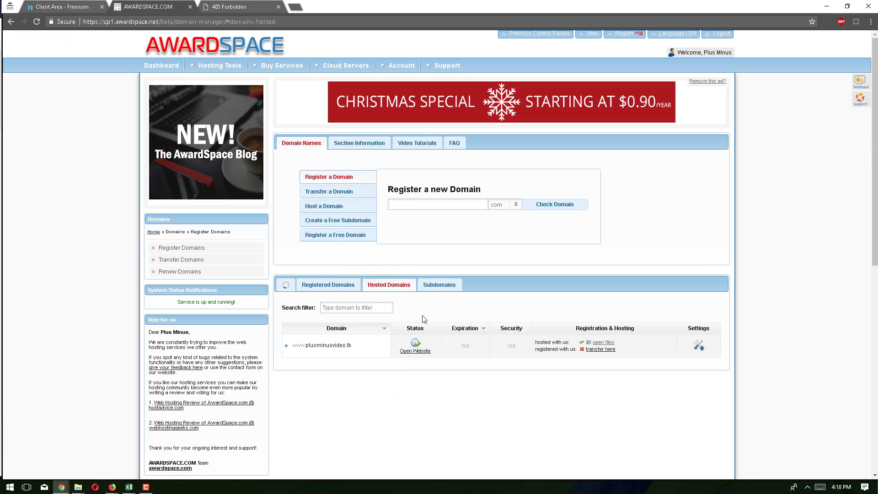
pyautogui.click(64, 7)
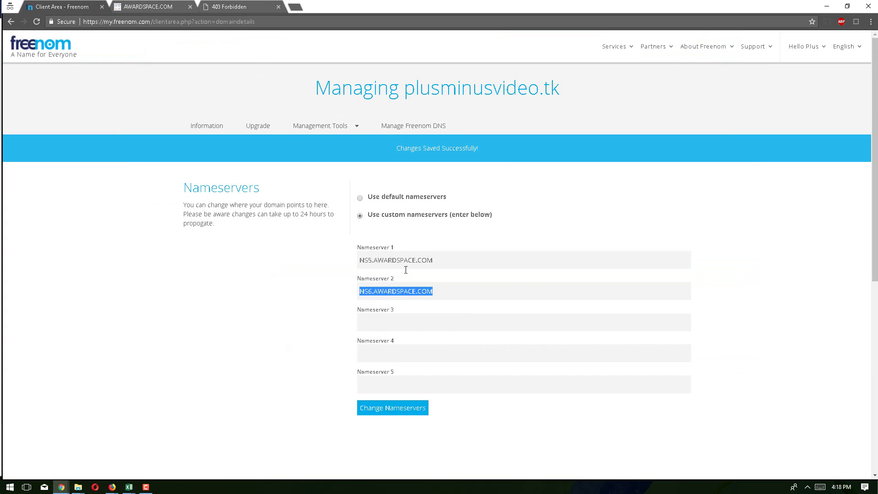
pyautogui.hotkey('ctrl', 'Tab')
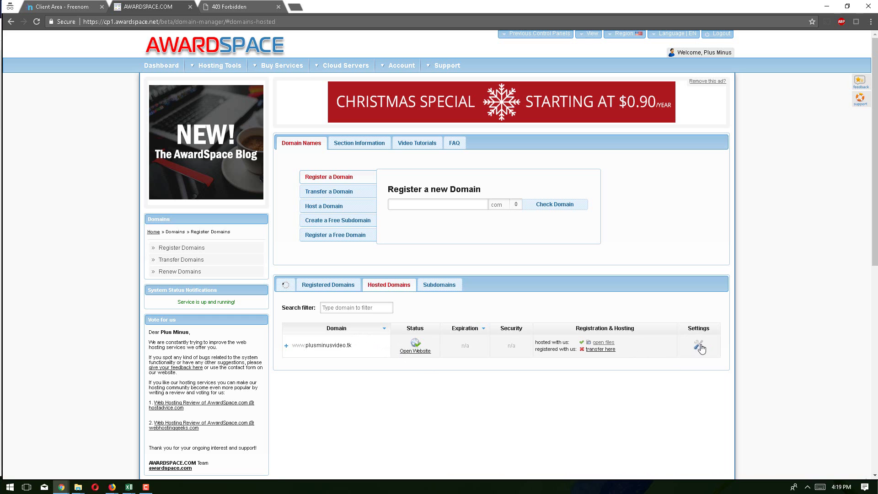
# Compare plusminusvideo.tk's Default NS records in AwardSpace against Freenom's nameserver page
pyautogui.click(696, 348)
pyautogui.scroll(-2, 690, 349)
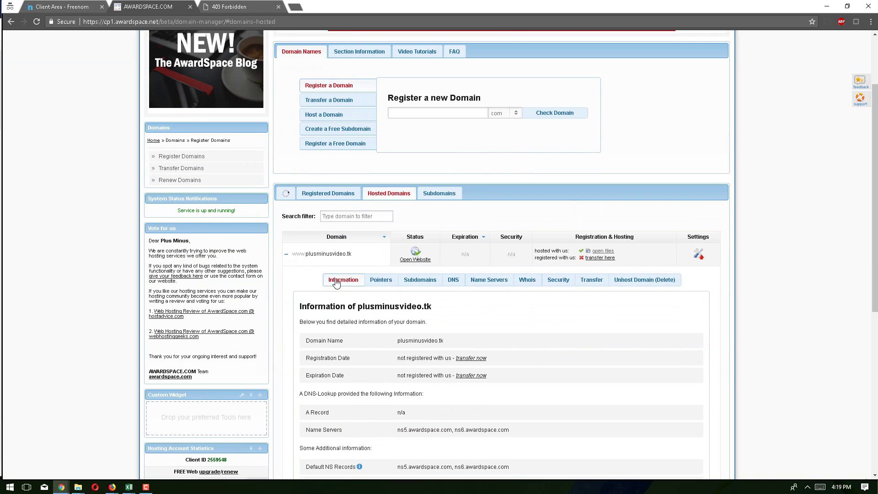
pyautogui.scroll(-2, 344, 285)
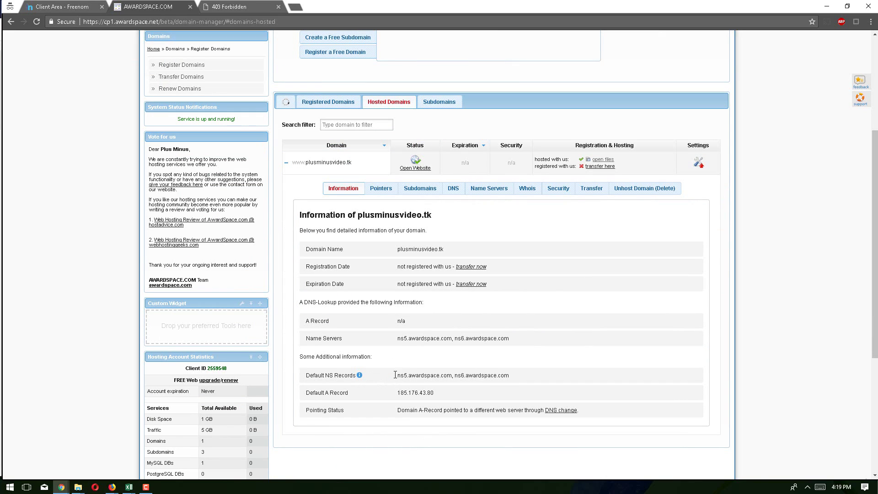
pyautogui.moveTo(305, 376); pyautogui.dragTo(512, 372)
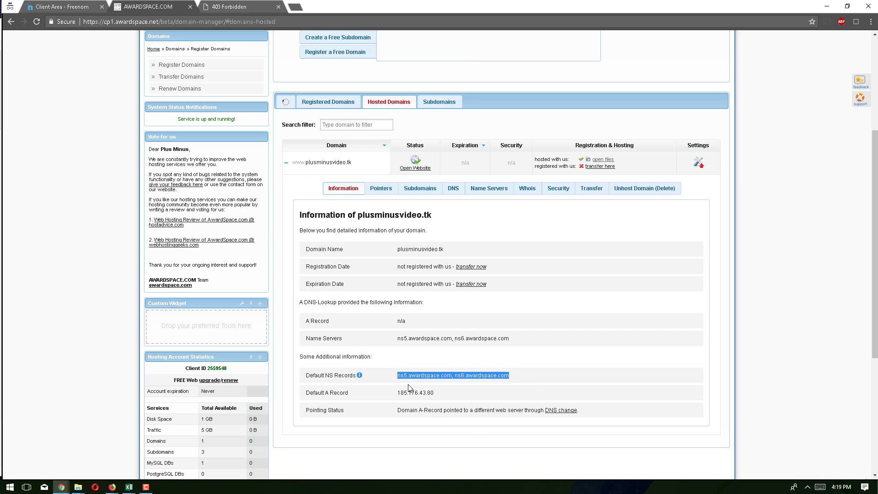
pyautogui.click(64, 6)
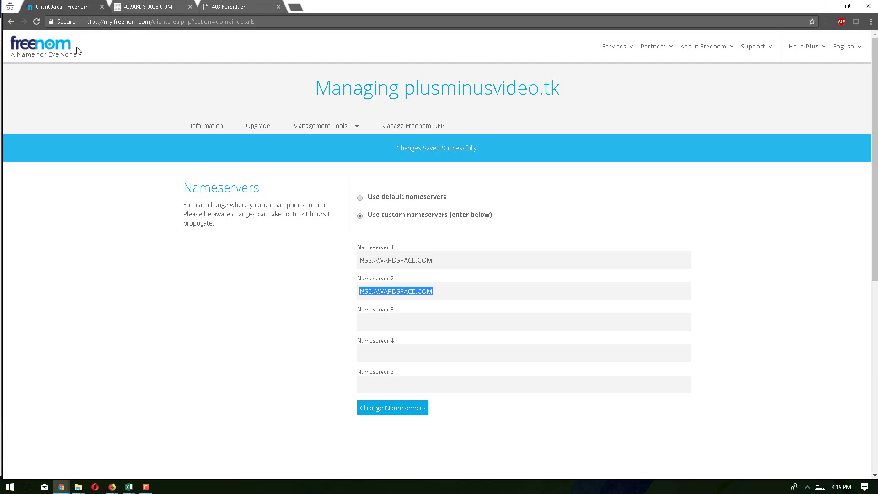
pyautogui.click(147, 6)
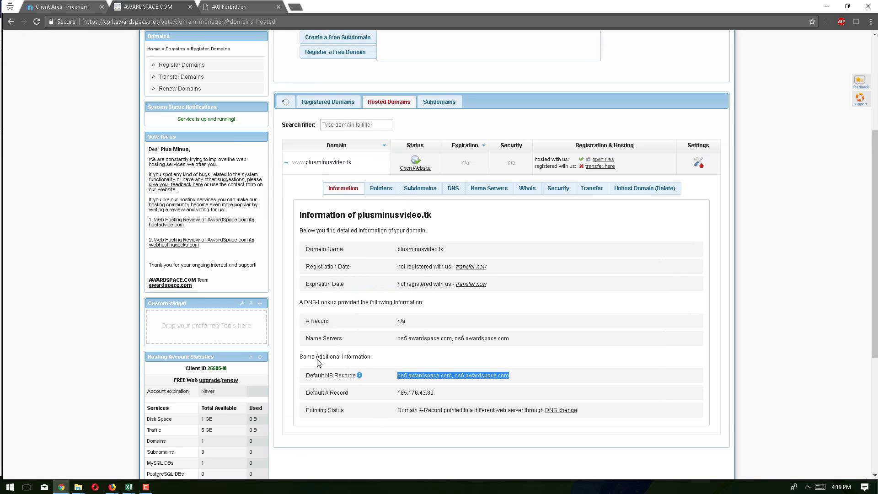
pyautogui.scroll(4, 319, 363)
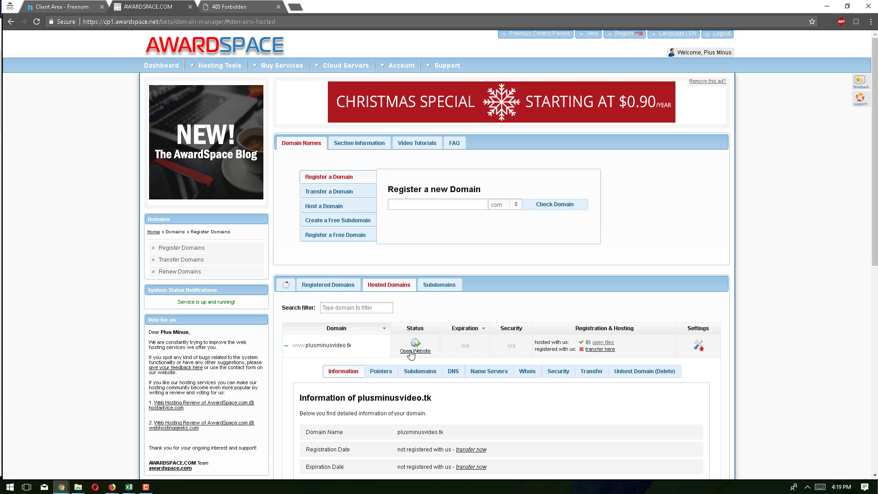
pyautogui.click(63, 8)
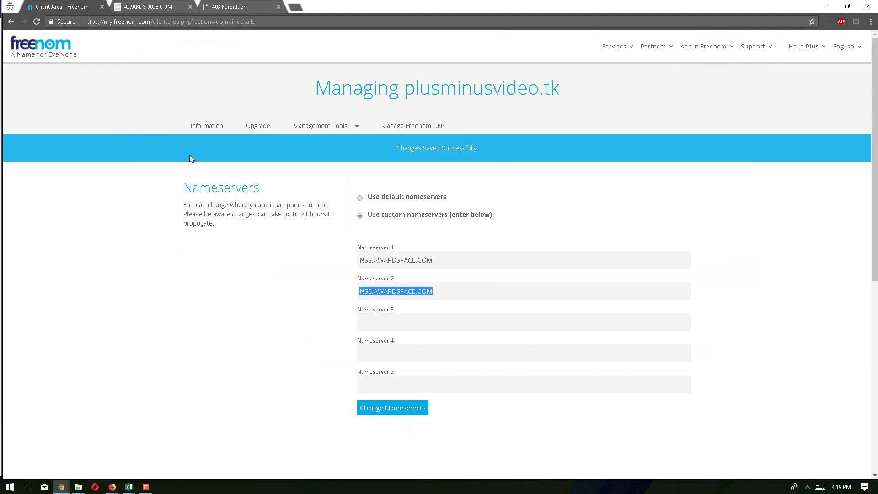